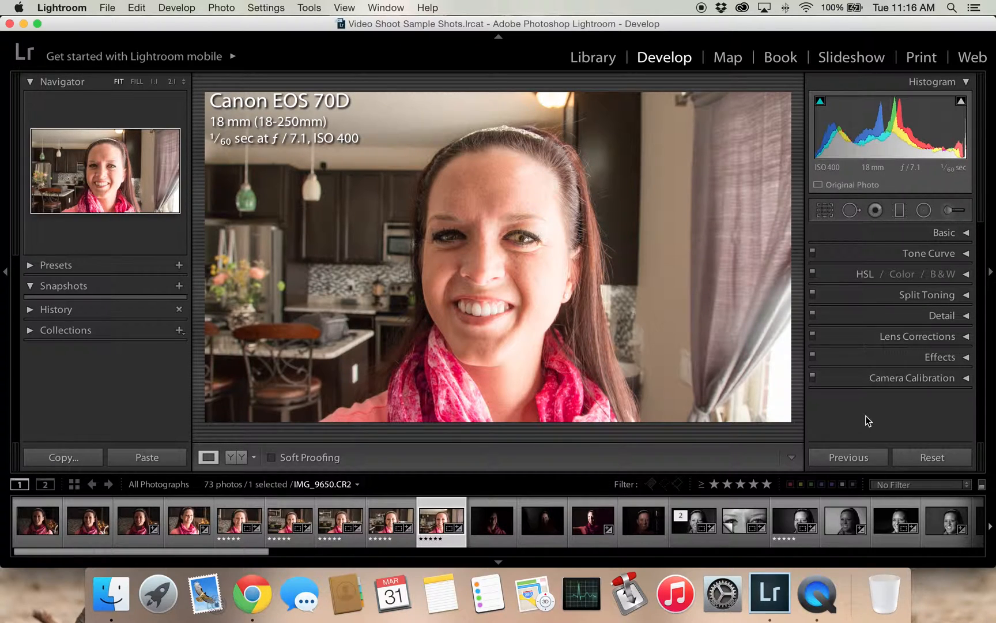
Enable Profile Corrections in the Lens Corrections settings for the 18 mm portrait IMG_9650.CR2
{"action": "left_click", "coordinate": [964, 339]}
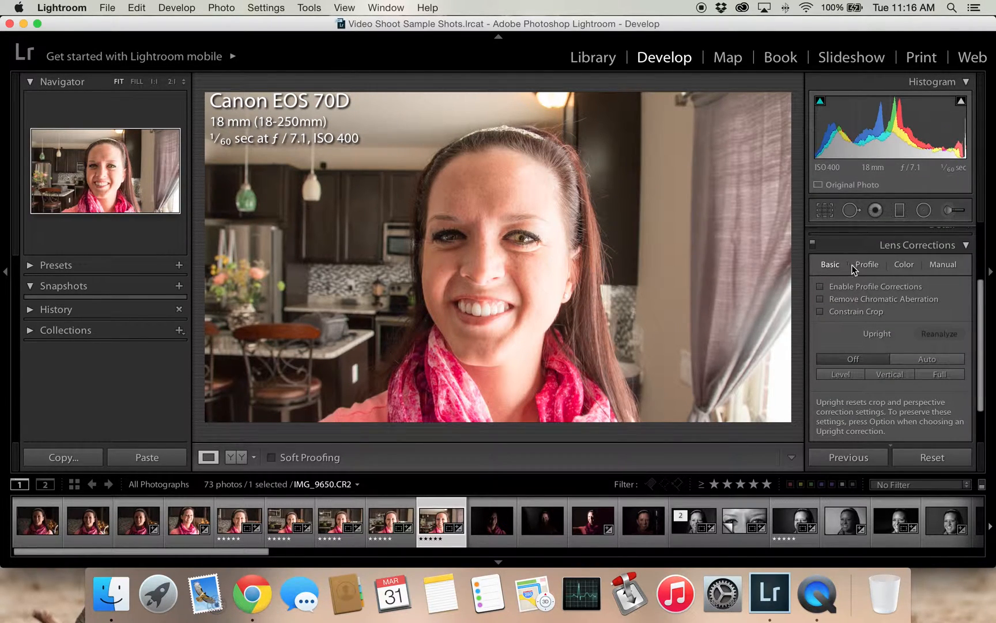
{"action": "left_click", "coordinate": [864, 264]}
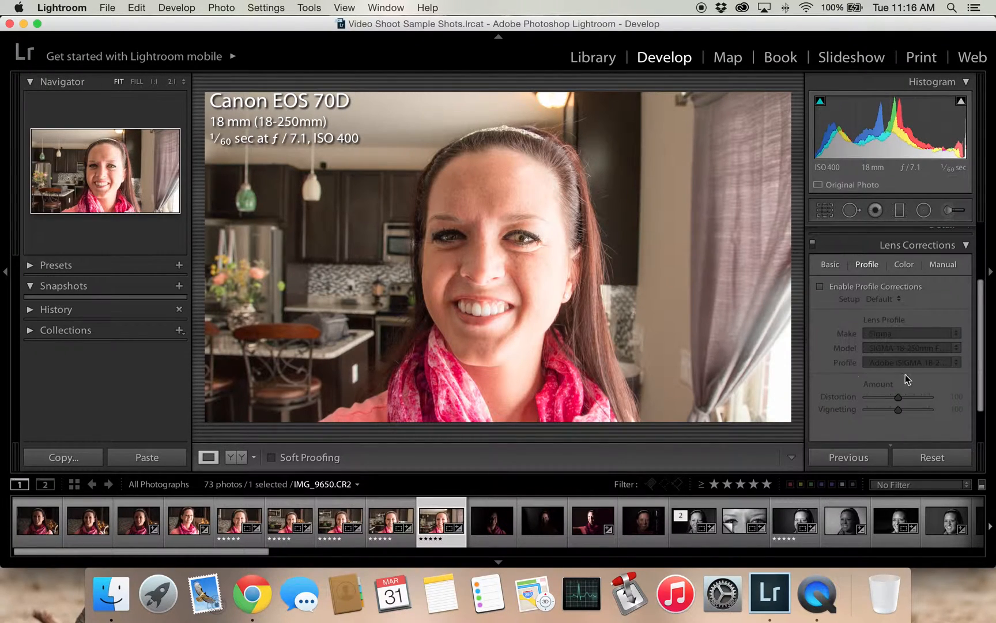
{"action": "left_click", "coordinate": [835, 265]}
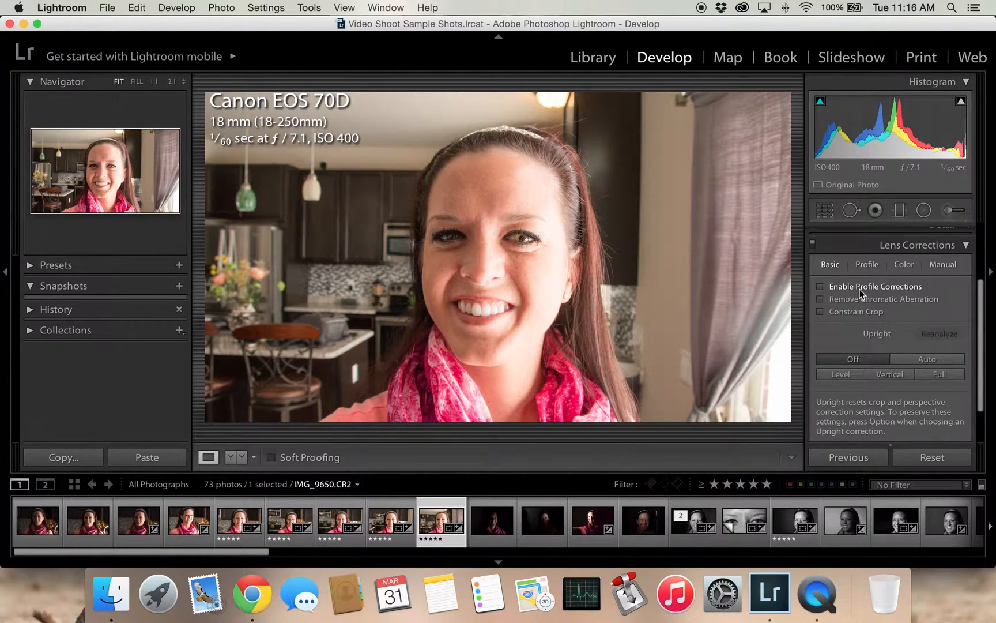
{"action": "scroll", "coordinate": [894, 314], "scroll_direction": "up", "scroll_amount": 5}
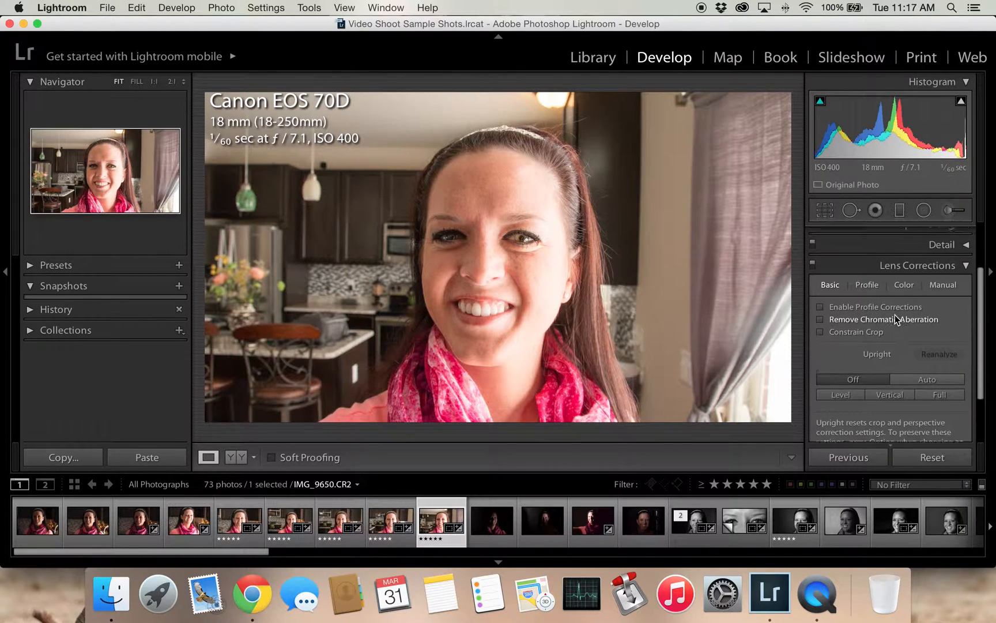
{"action": "scroll", "coordinate": [893, 352], "scroll_direction": "down", "scroll_amount": 3}
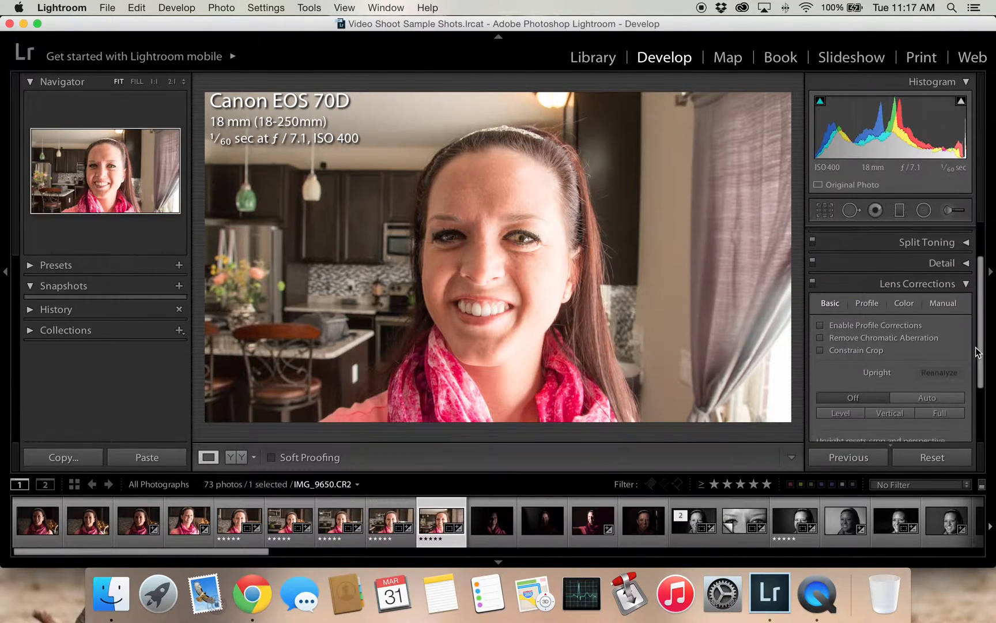
{"action": "scroll", "coordinate": [836, 306], "scroll_direction": "down", "scroll_amount": 2}
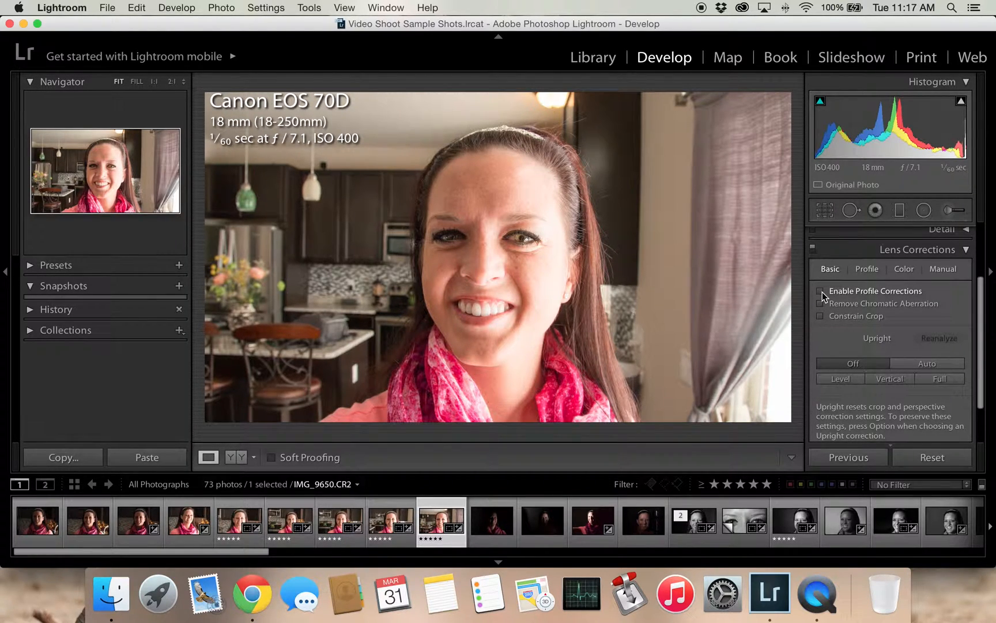
{"action": "left_click", "coordinate": [820, 291]}
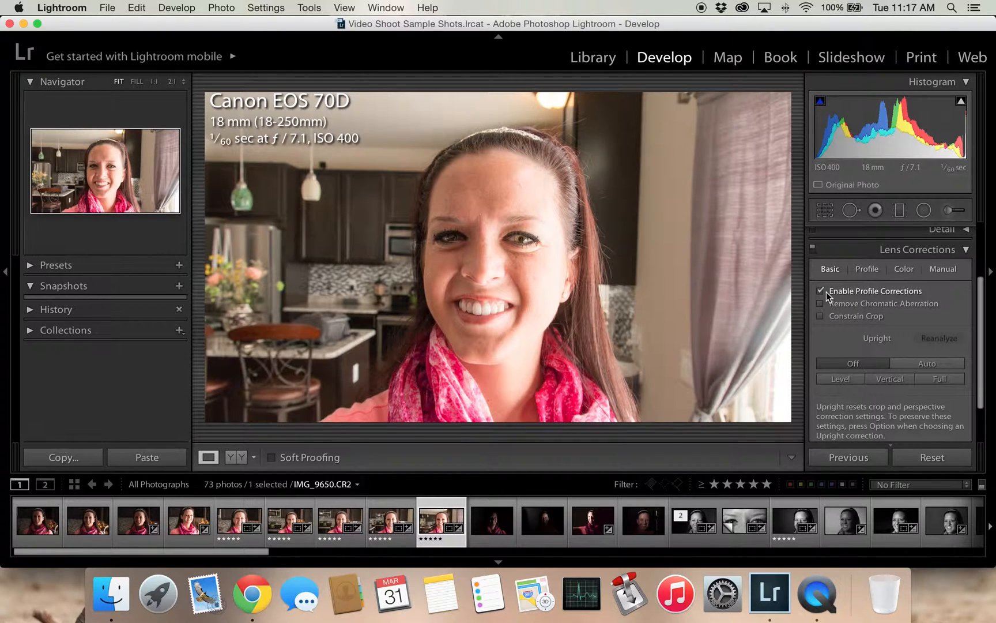
Compare the 18 mm portrait with and without Profile Corrections by switching them off and on repeatedly, ending with them enabled
{"action": "left_click", "coordinate": [820, 290]}
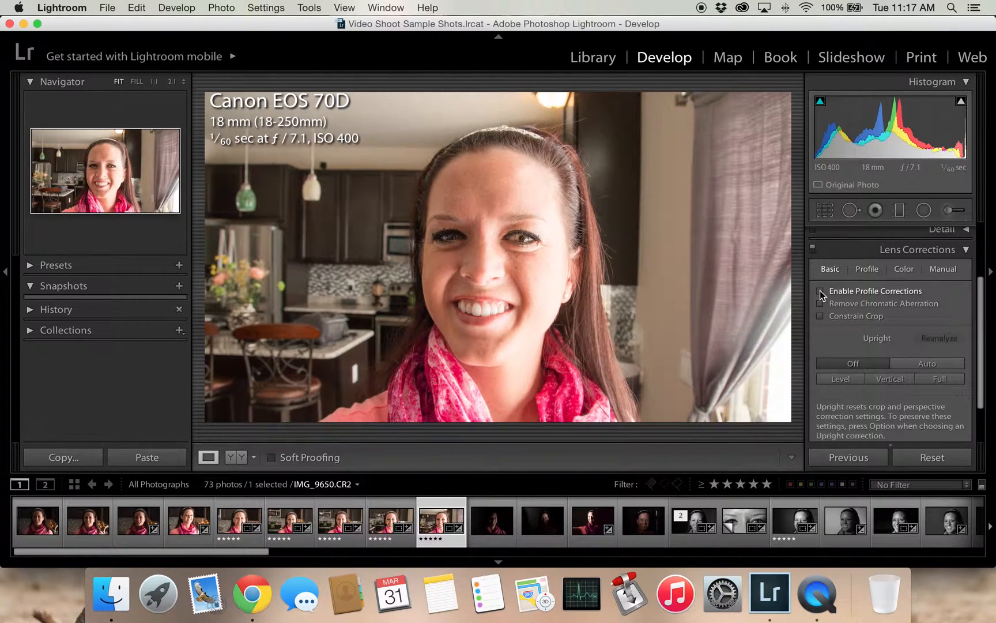
{"action": "left_click", "coordinate": [819, 291]}
{"action": "left_click", "coordinate": [820, 291]}
{"action": "left_click", "coordinate": [820, 291]}
{"action": "left_click", "coordinate": [820, 290]}
{"action": "left_click", "coordinate": [820, 290]}
{"action": "left_click", "coordinate": [820, 290]}
{"action": "left_click", "coordinate": [819, 291]}
{"action": "left_click", "coordinate": [819, 291]}
{"action": "left_click", "coordinate": [820, 290]}
{"action": "left_click", "coordinate": [819, 290]}
{"action": "left_click", "coordinate": [820, 290]}
{"action": "left_click", "coordinate": [820, 291]}
{"action": "left_click", "coordinate": [820, 291]}
{"action": "left_click", "coordinate": [820, 290]}
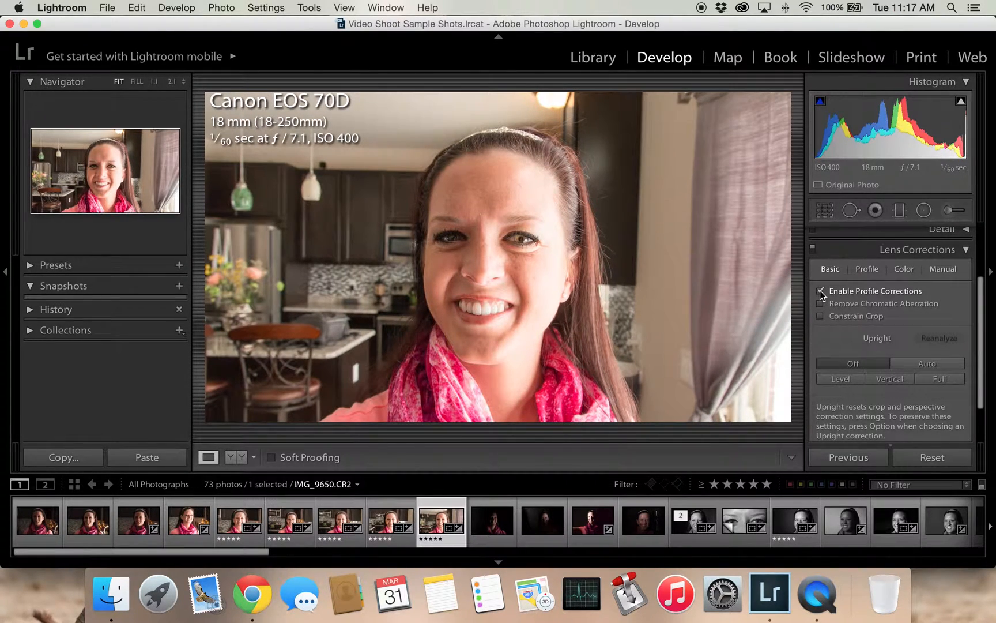
{"action": "left_click", "coordinate": [819, 290]}
{"action": "left_click", "coordinate": [820, 291]}
{"action": "left_click", "coordinate": [819, 290]}
{"action": "left_click", "coordinate": [820, 290]}
{"action": "left_click", "coordinate": [820, 291]}
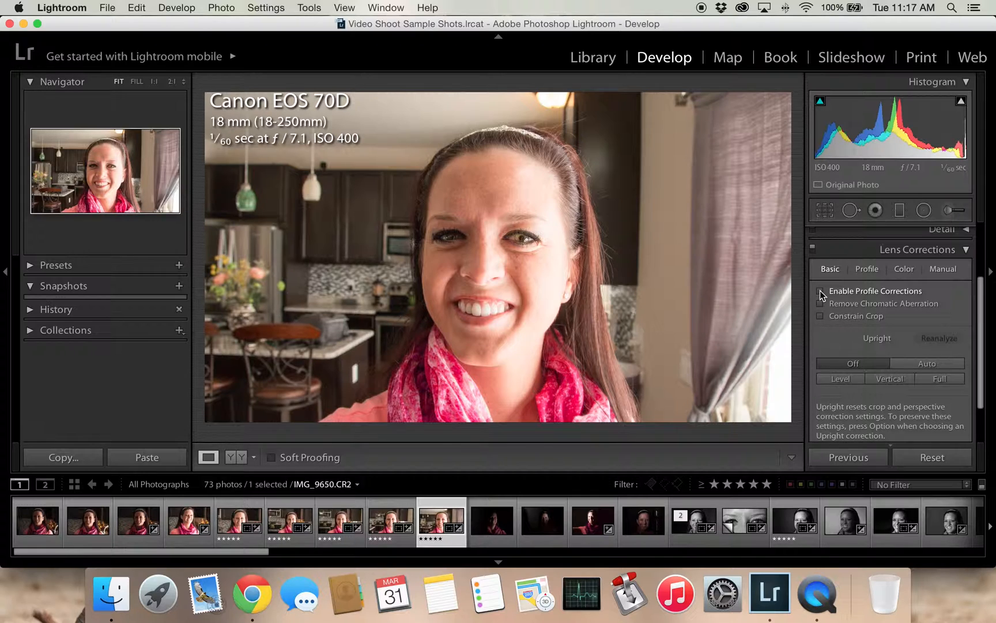
{"action": "left_click", "coordinate": [820, 290]}
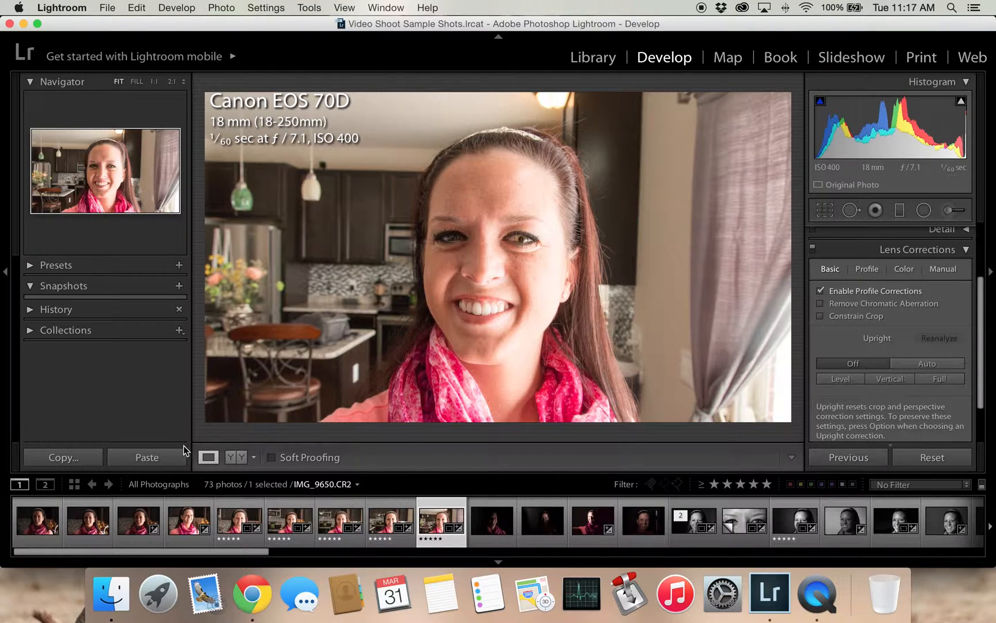
Select the 250 mm portrait IMG_9646.CR2 and enable Profile Corrections for it
{"action": "left_click", "coordinate": [224, 510]}
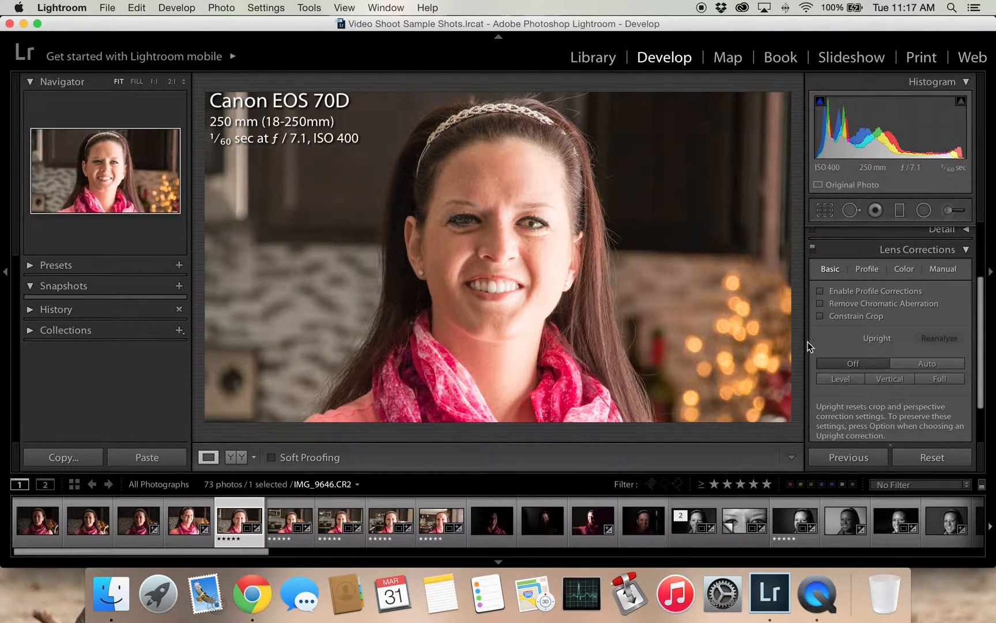
{"action": "left_click", "coordinate": [819, 291]}
{"action": "left_click", "coordinate": [820, 291]}
{"action": "left_click", "coordinate": [820, 292]}
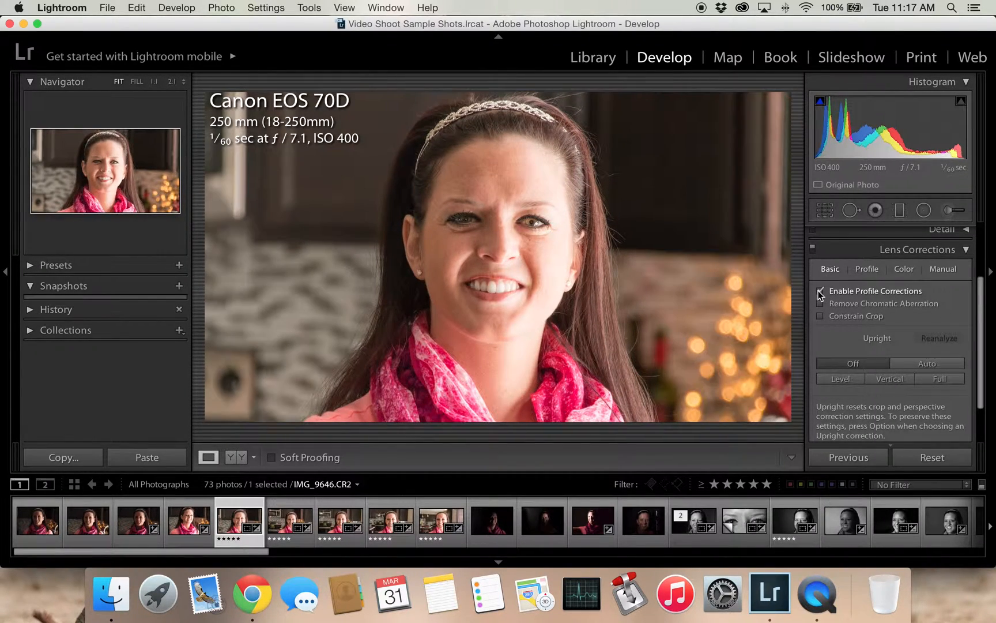
Compare the 250 mm portrait with and without Profile Corrections by switching them off and on repeatedly
{"action": "left_click", "coordinate": [820, 292]}
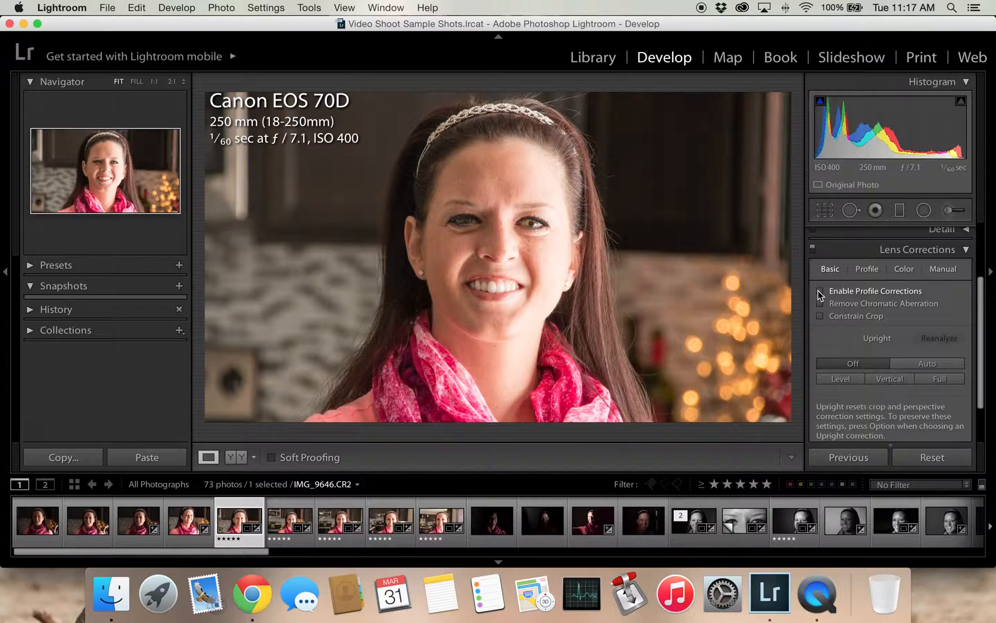
{"action": "left_click", "coordinate": [819, 291]}
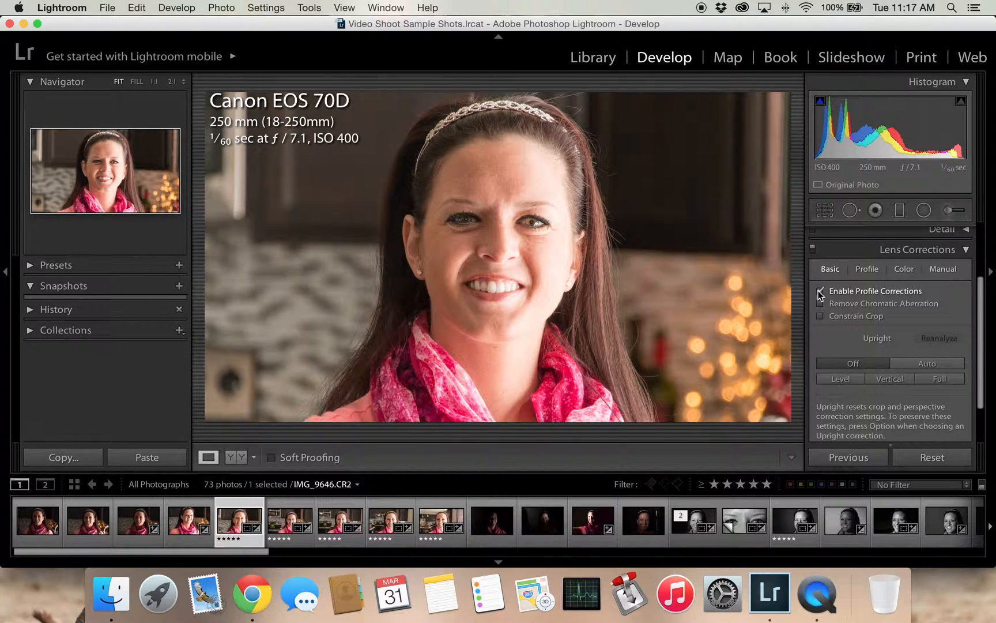
{"action": "left_click", "coordinate": [819, 292]}
{"action": "left_click", "coordinate": [820, 291]}
{"action": "left_click", "coordinate": [820, 291]}
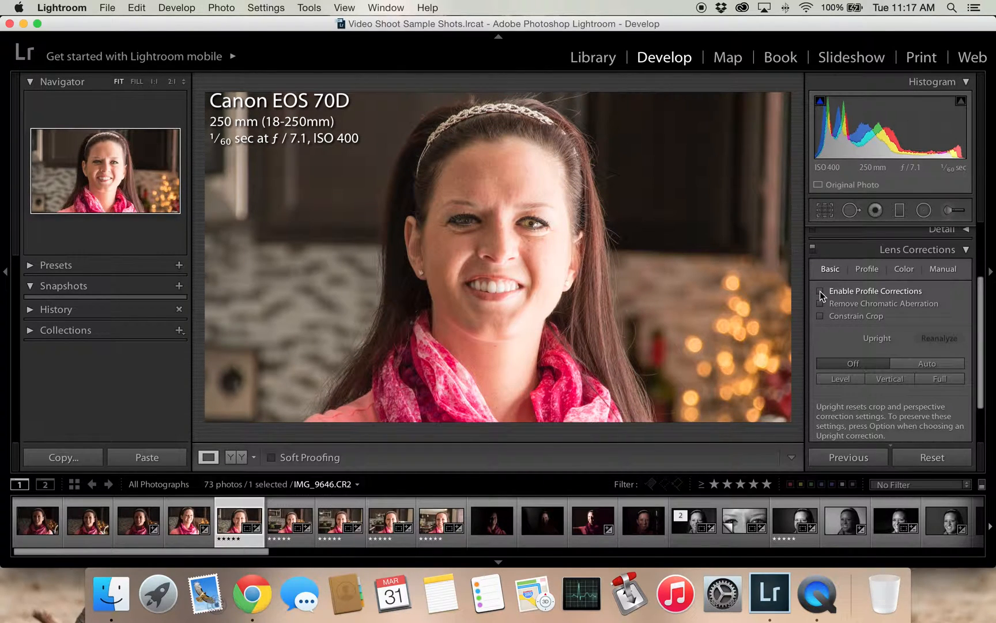
{"action": "left_click", "coordinate": [820, 291]}
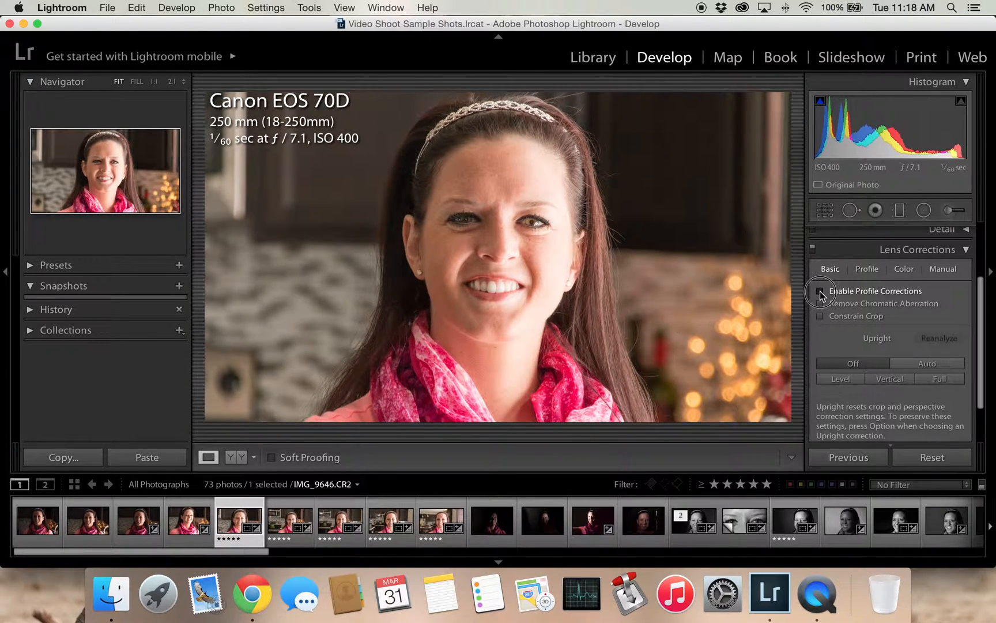
{"action": "left_click", "coordinate": [819, 291]}
{"action": "left_click", "coordinate": [820, 291]}
{"action": "left_click", "coordinate": [819, 291]}
{"action": "left_click", "coordinate": [820, 291]}
{"action": "left_click", "coordinate": [819, 291]}
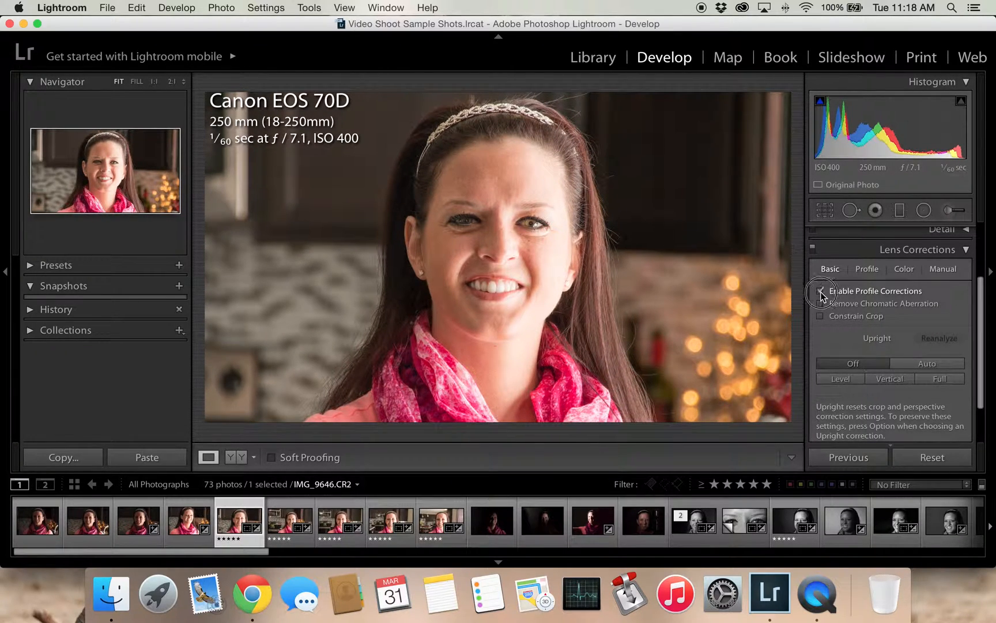
{"action": "left_click", "coordinate": [819, 291]}
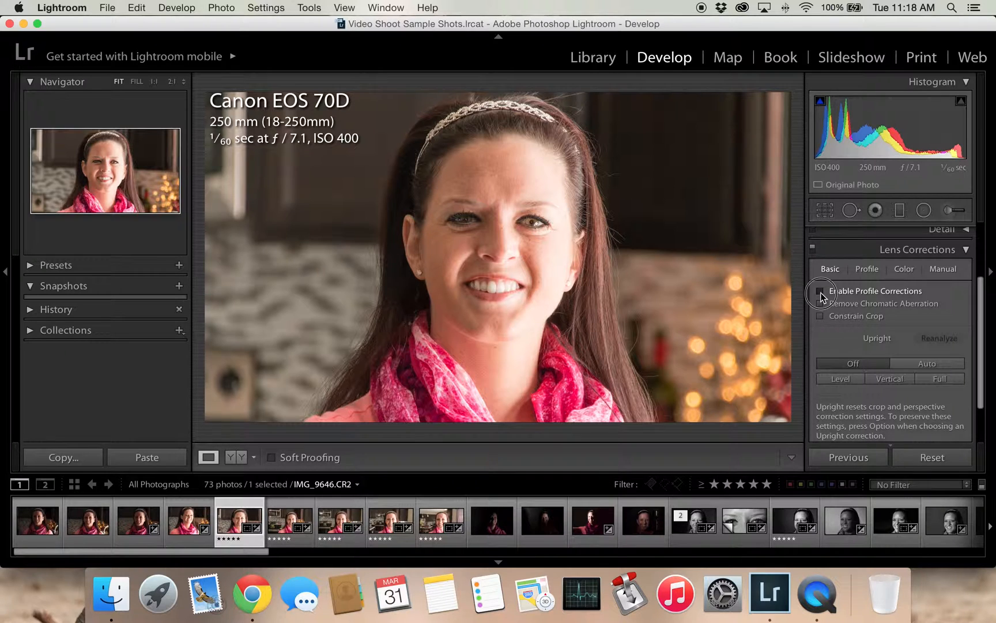
{"action": "left_click", "coordinate": [820, 291]}
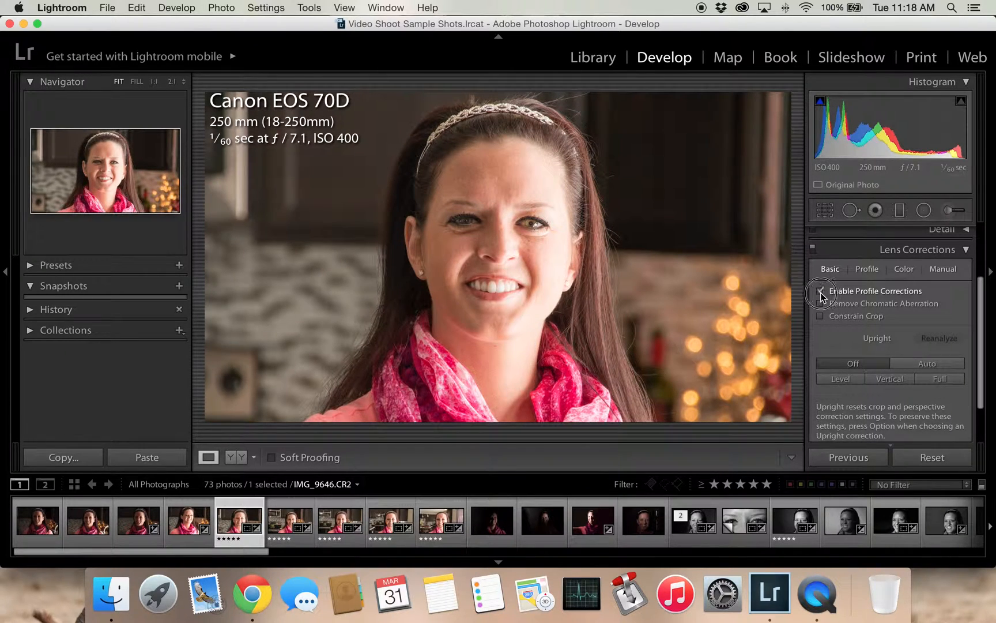
{"action": "left_click", "coordinate": [819, 292]}
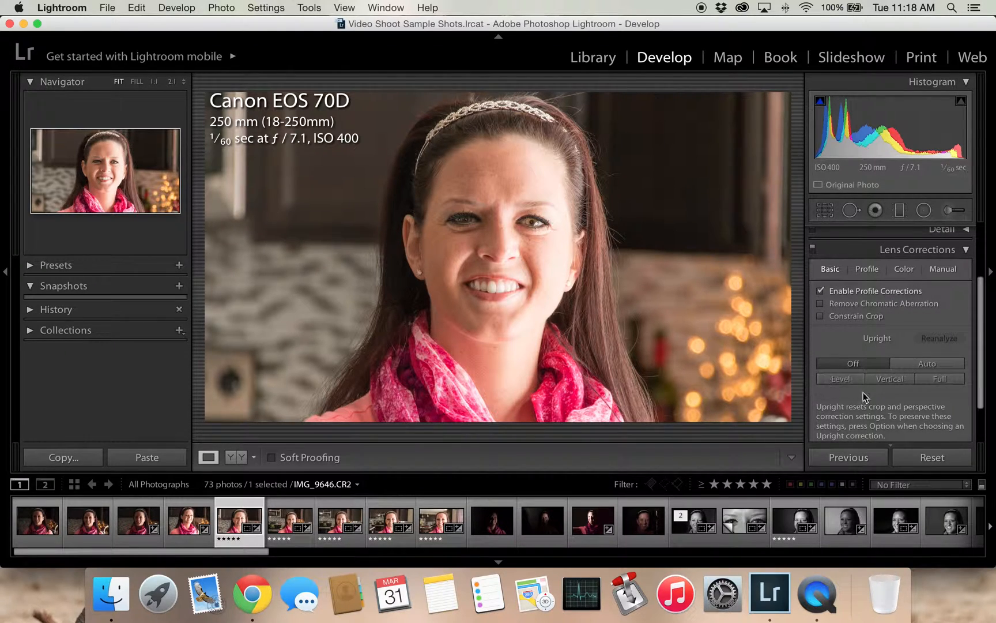
{"action": "left_click", "coordinate": [819, 291]}
Keep Sigma as the lens profile's make and set the profile's Distortion and Vignetting amounts to 0
{"action": "left_click", "coordinate": [861, 269]}
{"action": "left_click", "coordinate": [820, 291]}
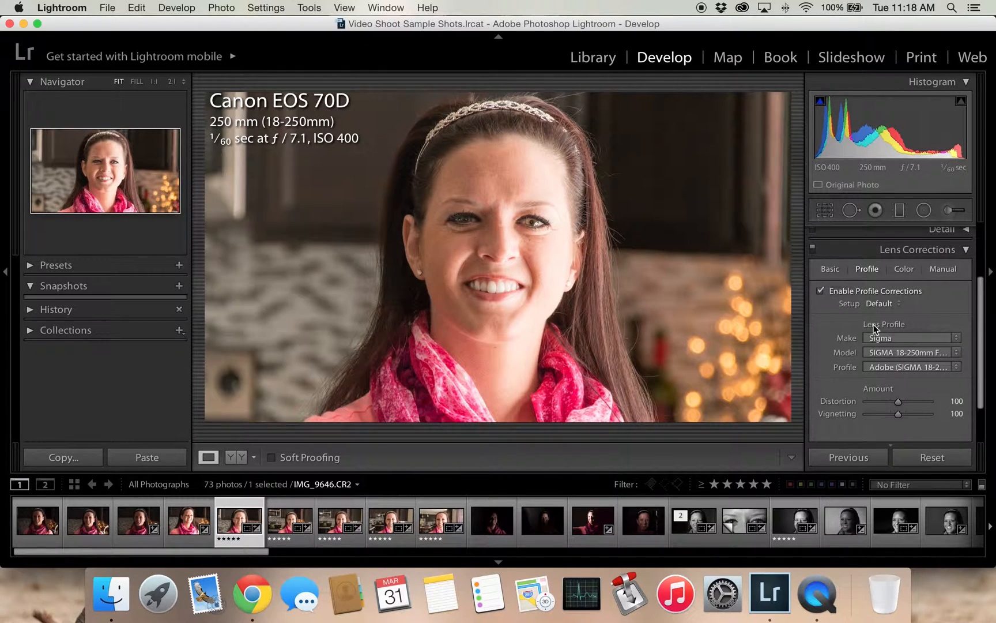
{"action": "left_click", "coordinate": [891, 338]}
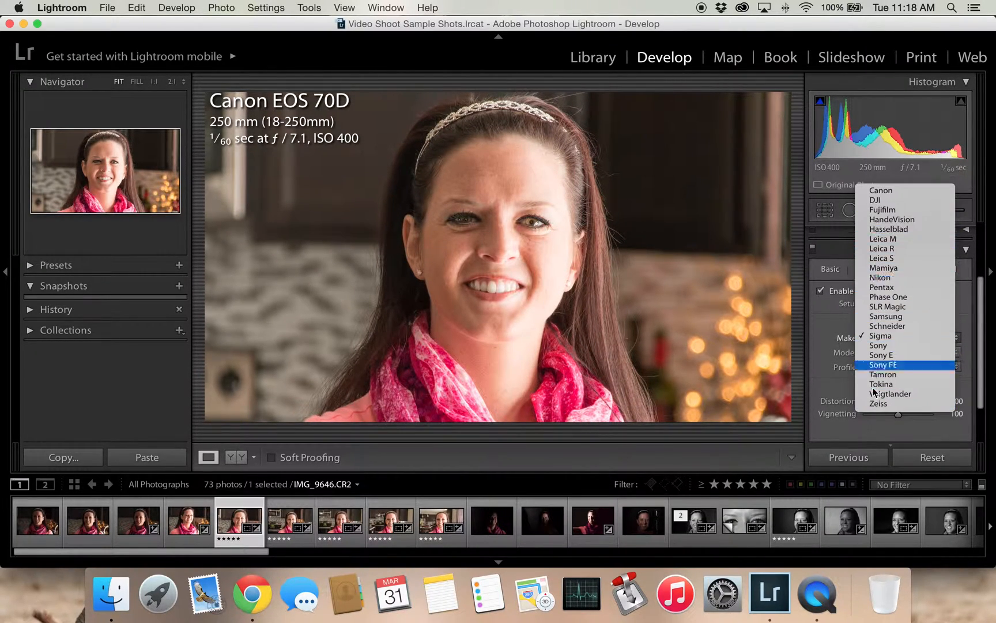
{"action": "left_click", "coordinate": [877, 337]}
{"action": "left_click", "coordinate": [894, 337]}
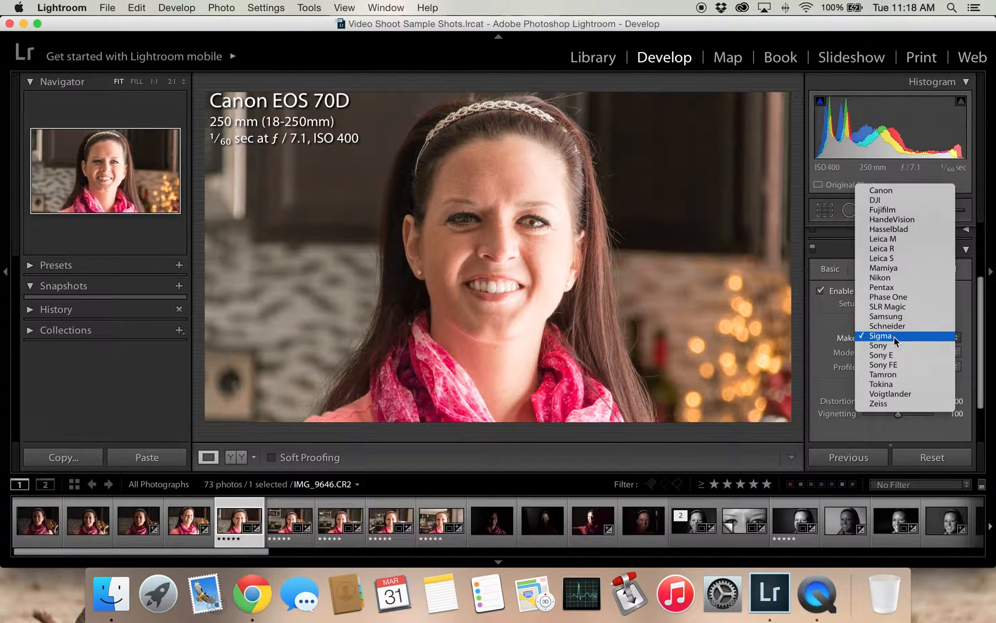
{"action": "left_click", "coordinate": [895, 339]}
{"action": "left_click", "coordinate": [902, 337]}
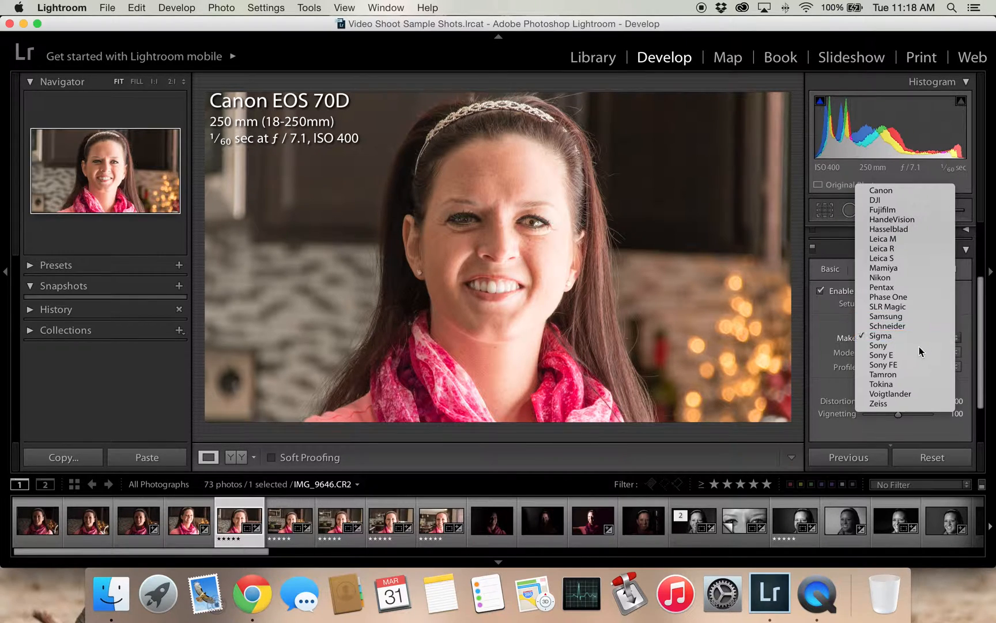
{"action": "left_click", "coordinate": [909, 339]}
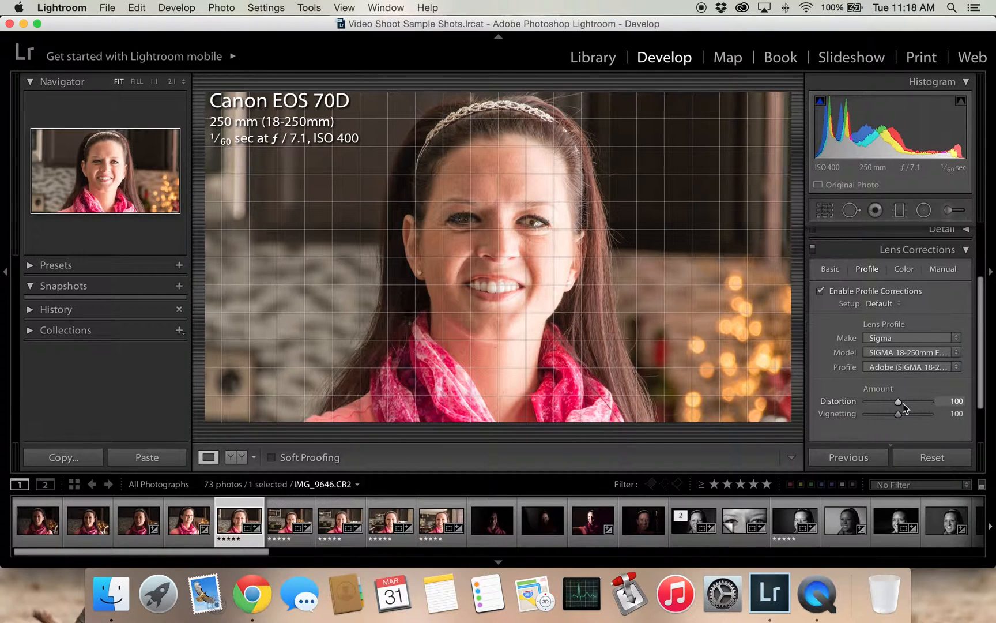
{"action": "left_click_drag", "start_coordinate": [902, 402], "coordinate": [824, 413]}
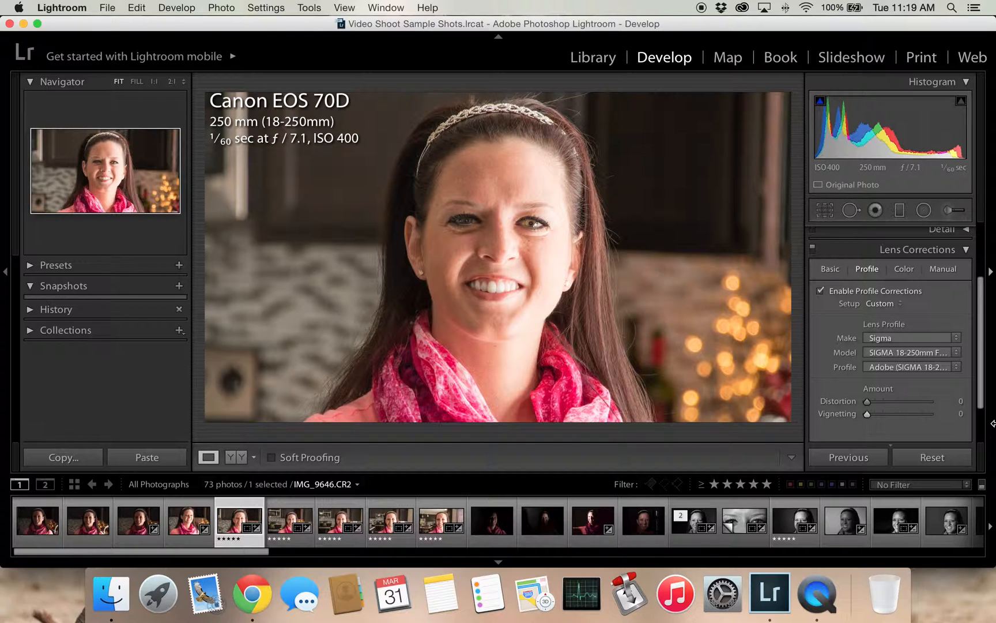
Try manual transform values of Distortion -4, Vertical -3, Horizontal +59, Rotate -10.0, Scale 150 and Aspect -33
{"action": "left_click", "coordinate": [937, 268]}
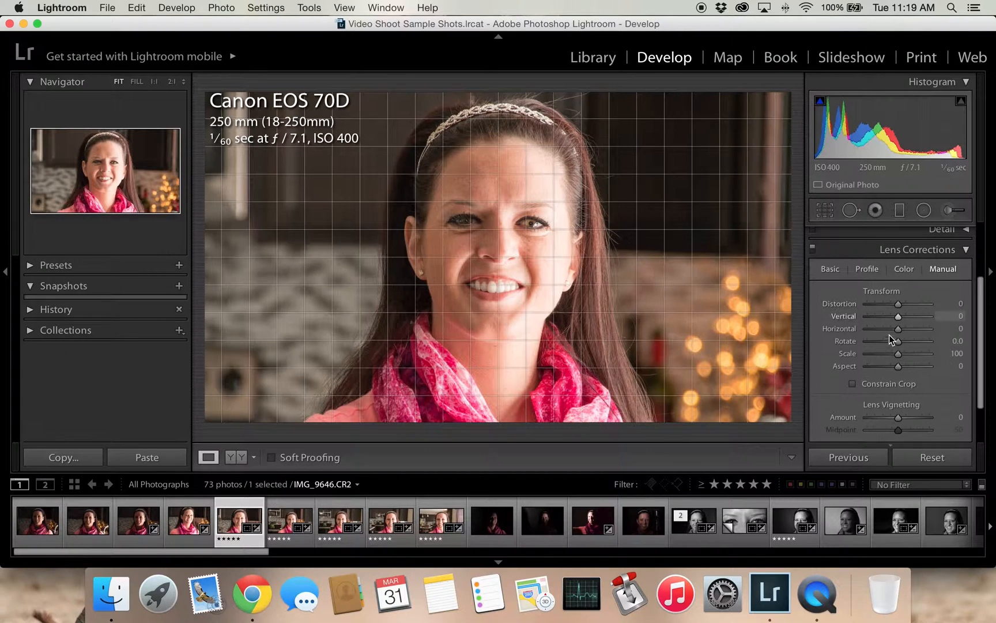
{"action": "left_click_drag", "start_coordinate": [896, 307], "coordinate": [892, 365]}
{"action": "left_click", "coordinate": [882, 384]}
{"action": "left_click", "coordinate": [877, 385]}
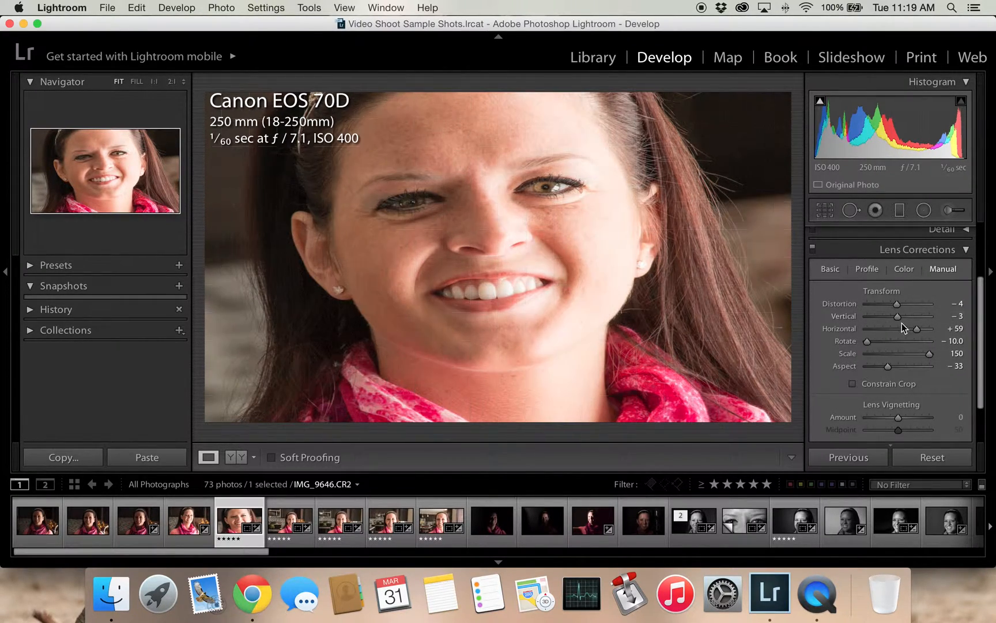
Reset the manual transform's Distortion, Vertical, Horizontal and Rotate values to 0
{"action": "left_click", "coordinate": [958, 303]}
{"action": "type", "text": "0"}
{"action": "key", "text": "Return"}
{"action": "left_click", "coordinate": [958, 316]}
{"action": "type", "text": "0"}
{"action": "key", "text": "Tab"}
{"action": "type", "text": "0"}
{"action": "key", "text": "Tab"}
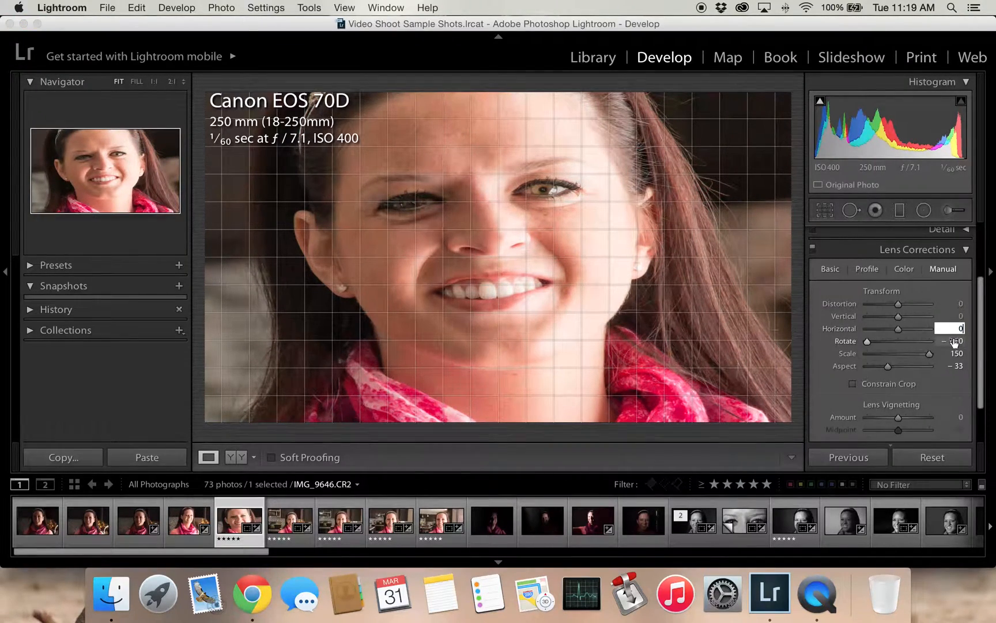
{"action": "type", "text": "0"}
{"action": "key", "text": "Tab"}
Set the manual transform's Scale to 100 and its Aspect to 0
{"action": "type", "text": "0"}
{"action": "key", "text": "Tab"}
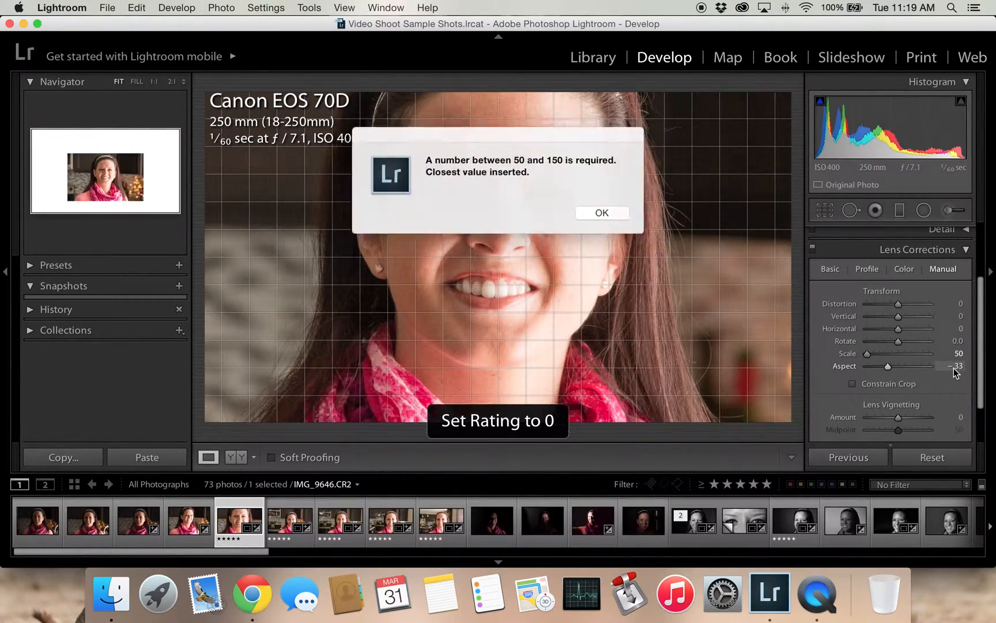
{"action": "left_click", "coordinate": [617, 214]}
{"action": "left_click", "coordinate": [956, 353]}
{"action": "type", "text": "100"}
{"action": "key", "text": "Return"}
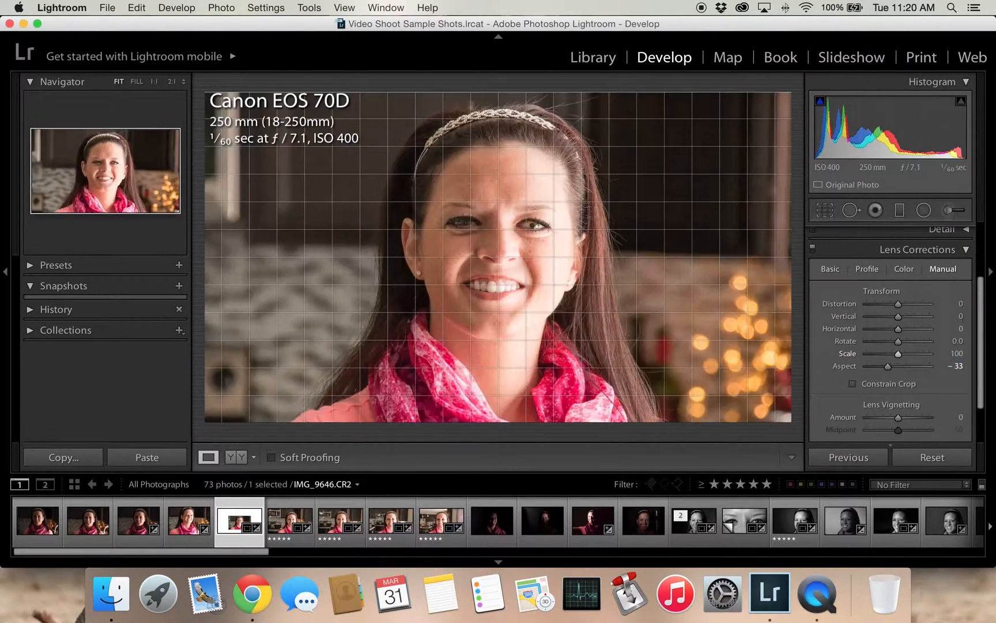
{"action": "scroll", "coordinate": [961, 356], "scroll_direction": "down", "scroll_amount": 1}
{"action": "left_click", "coordinate": [959, 359]}
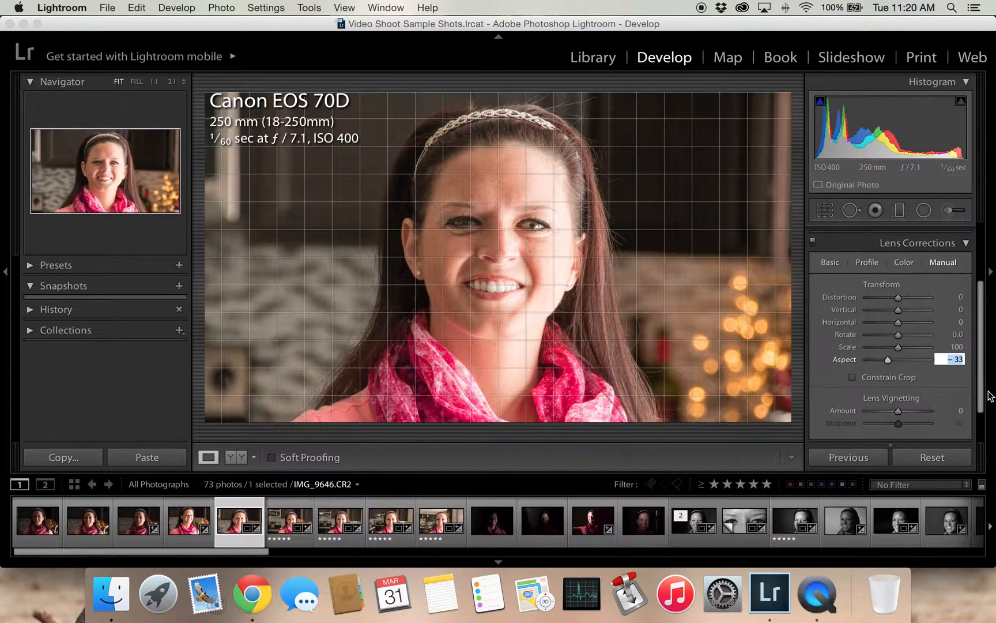
{"action": "type", "text": "0"}
{"action": "key", "text": "Return"}
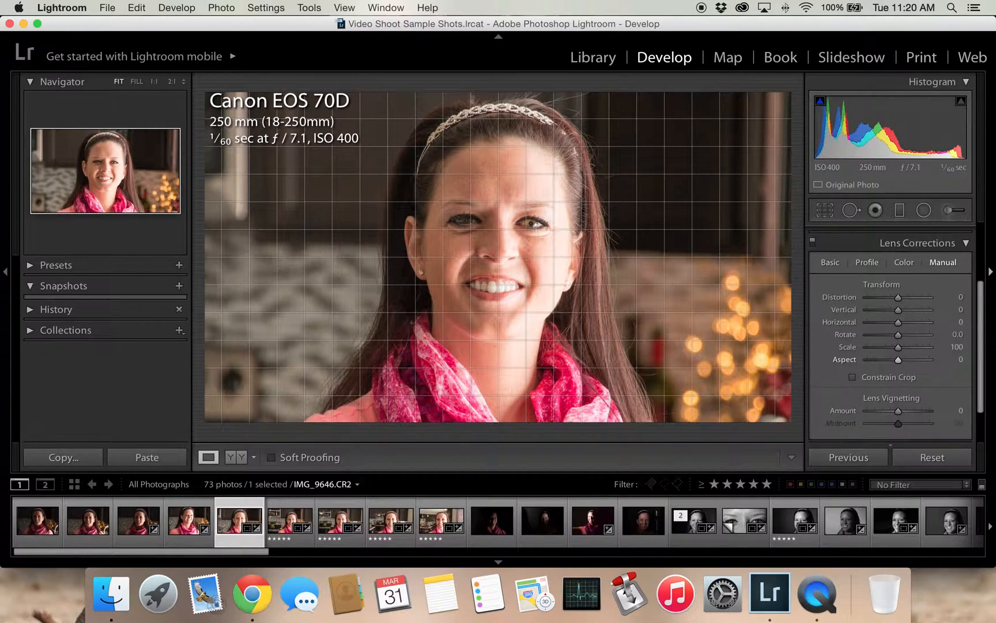
Set the manual Lens Vignetting amount to -100 and return to the basic lens correction options
{"action": "left_click_drag", "start_coordinate": [898, 411], "coordinate": [928, 412]}
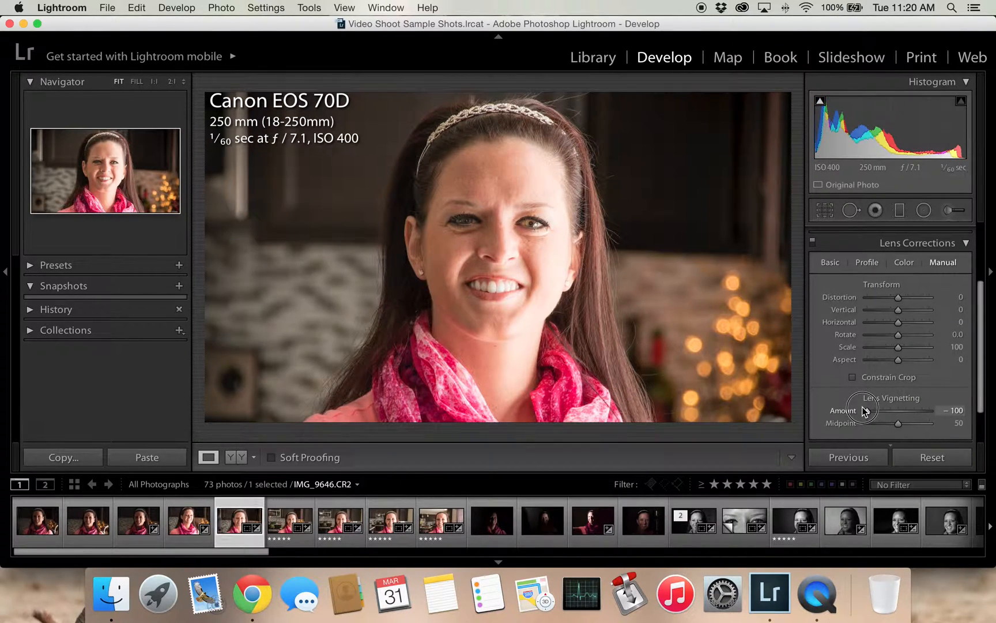
{"action": "left_click", "coordinate": [844, 264]}
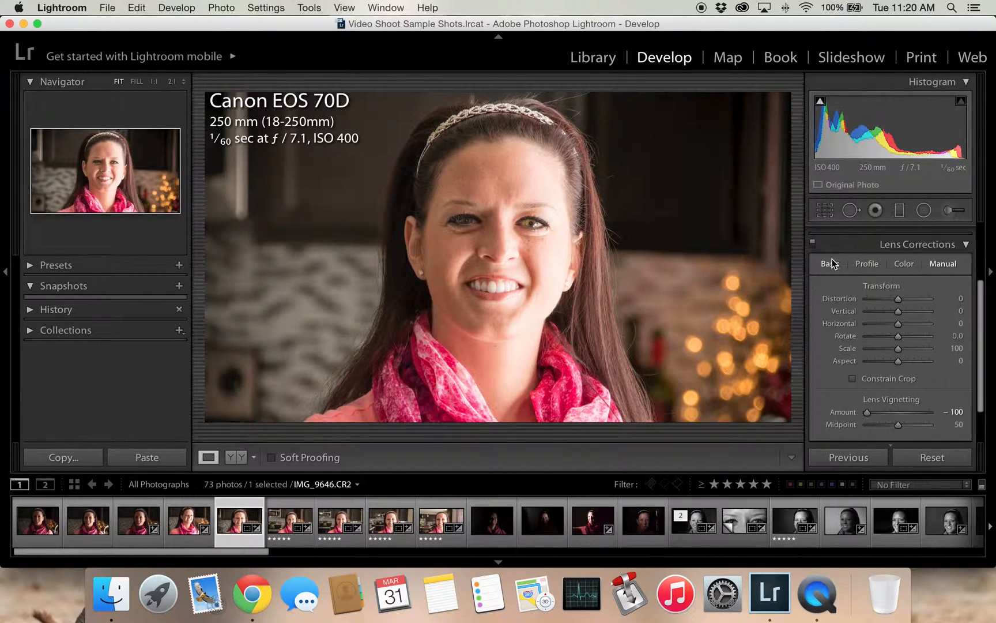